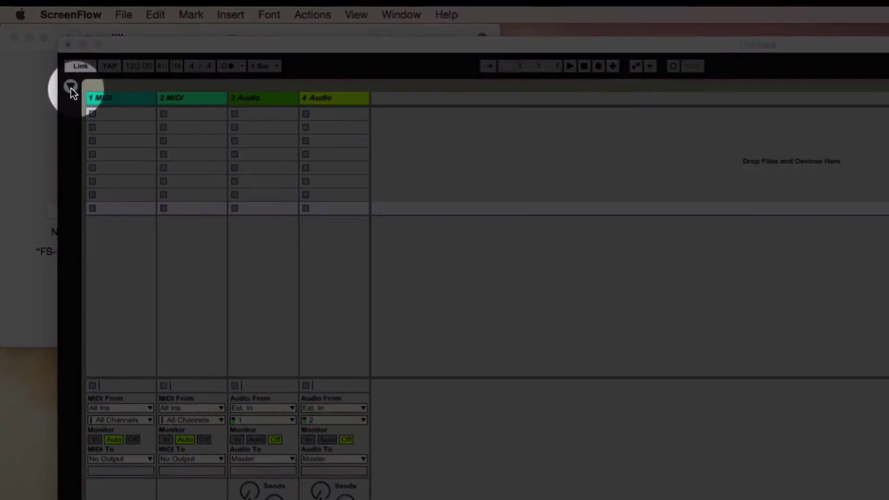
Bring Live to the front and show the browser for the petes bent drumz.als tracks.
click(71, 88)
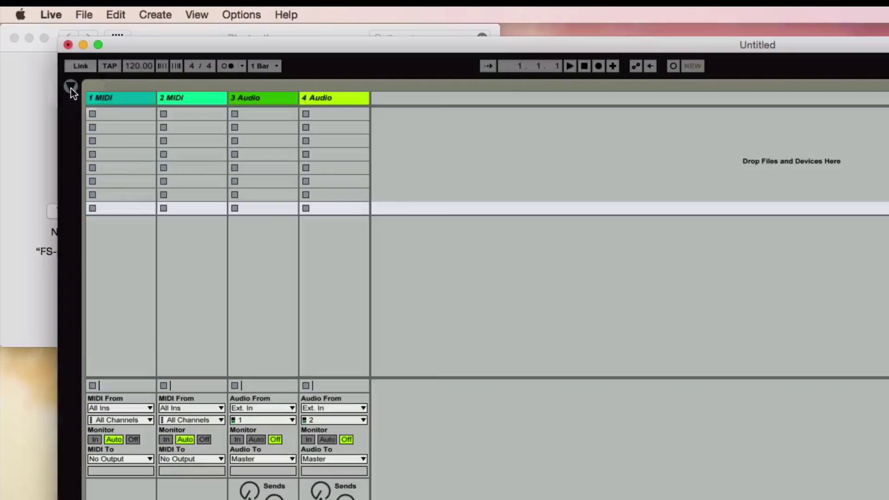
click(71, 88)
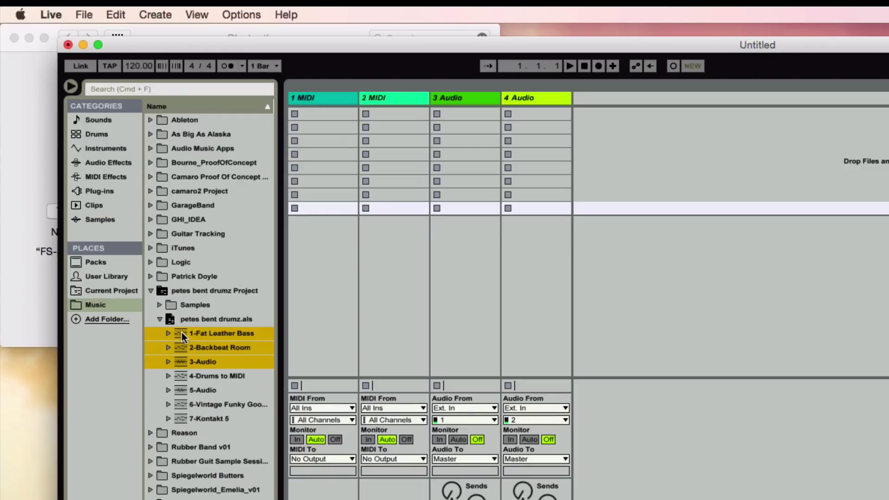
Drop the three chosen petes bent drumz tracks into Session View and select Fat Leather Bass.
drag(505, 256, 632, 101)
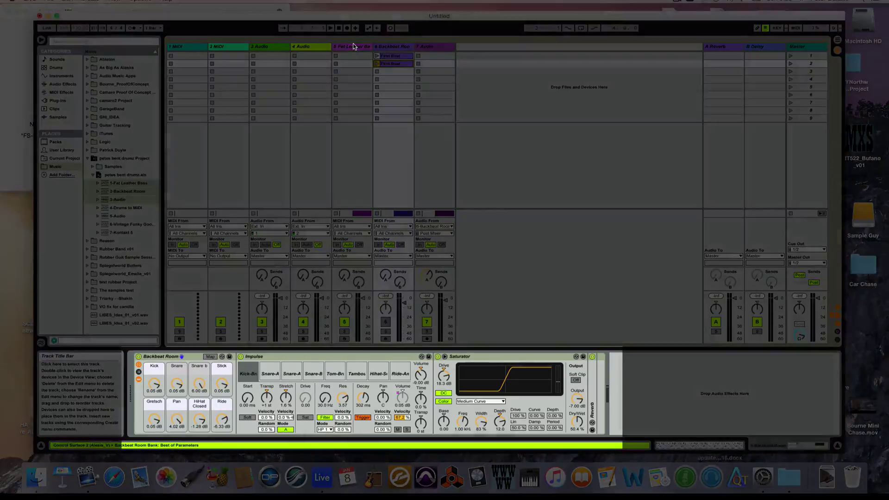
click(352, 46)
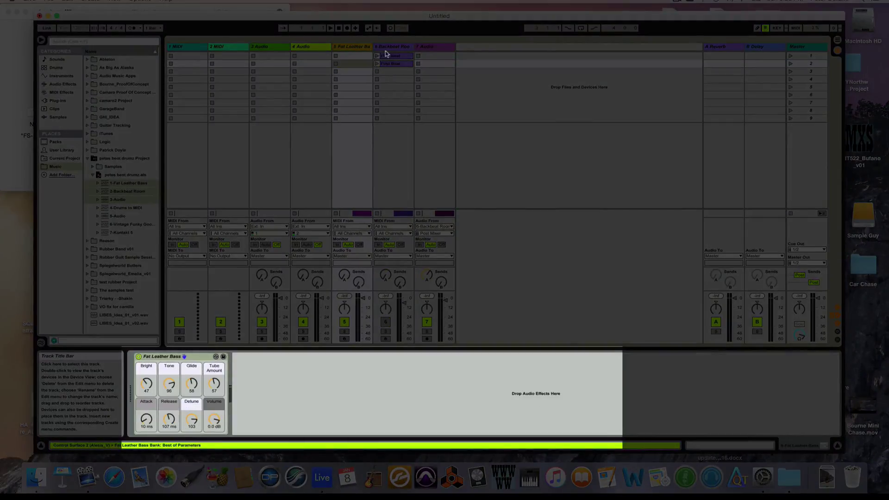